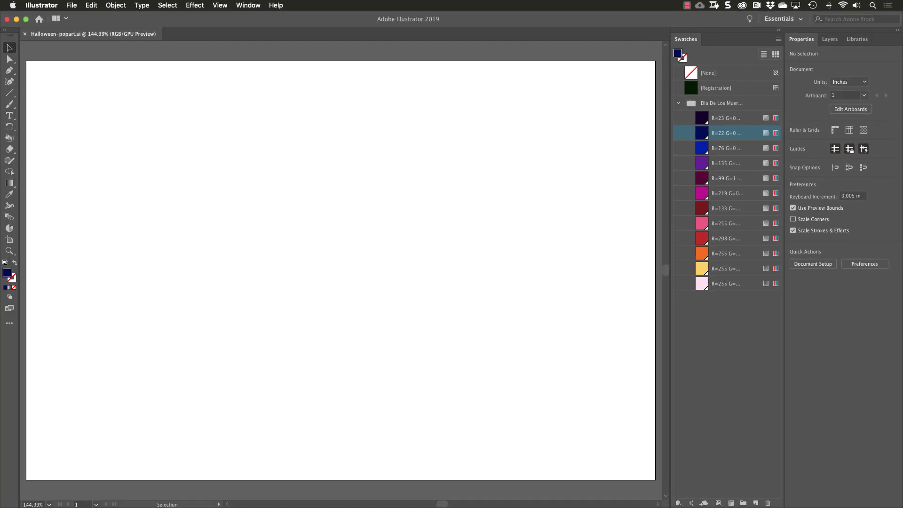
Place portrait-color.jpg at the artboard's top-left corner and convert it to grayscale
{"action": "key", "text": "super+shift+p"}
{"action": "key", "text": "Return"}
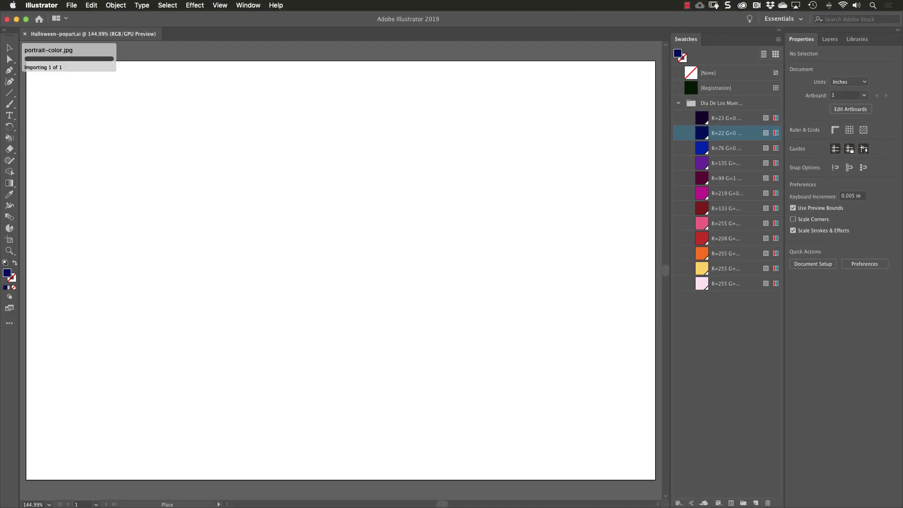
{"action": "left_click", "coordinate": [27, 61]}
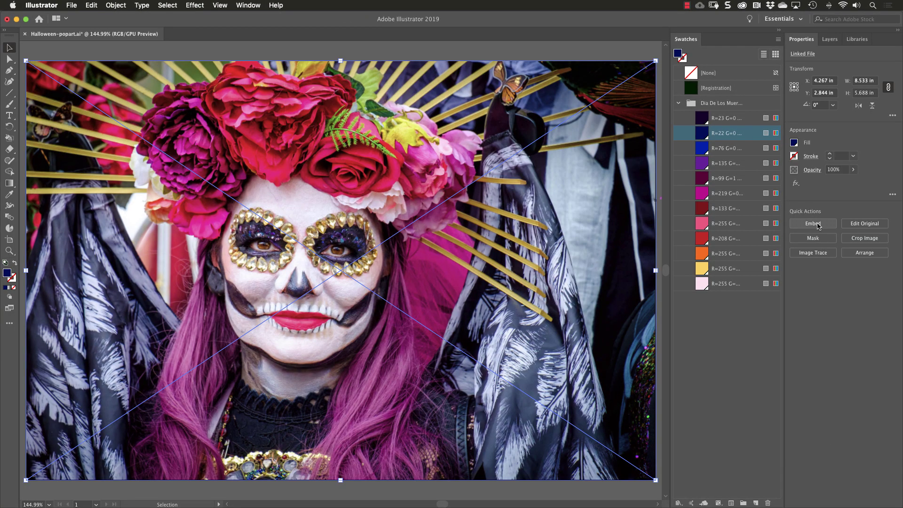
{"action": "left_click", "coordinate": [92, 5]}
{"action": "mouse_move", "coordinate": [125, 159]}
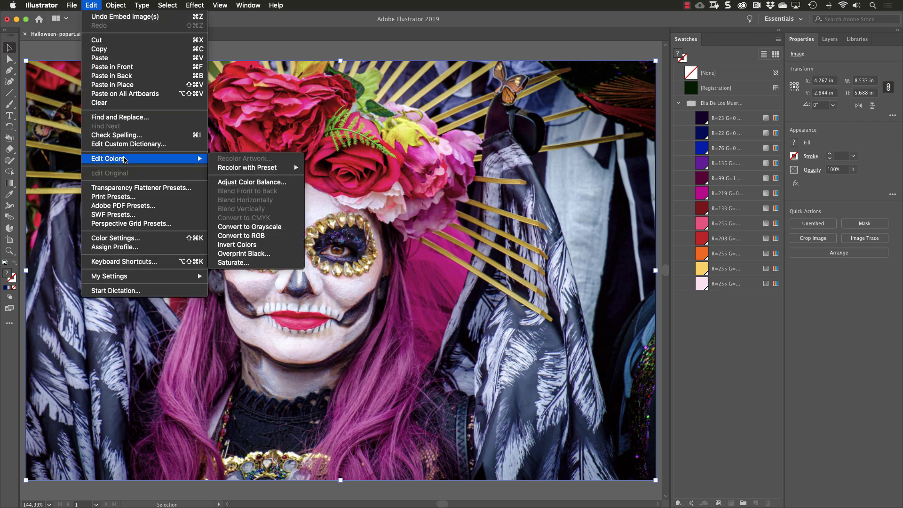
{"action": "left_click", "coordinate": [249, 228]}
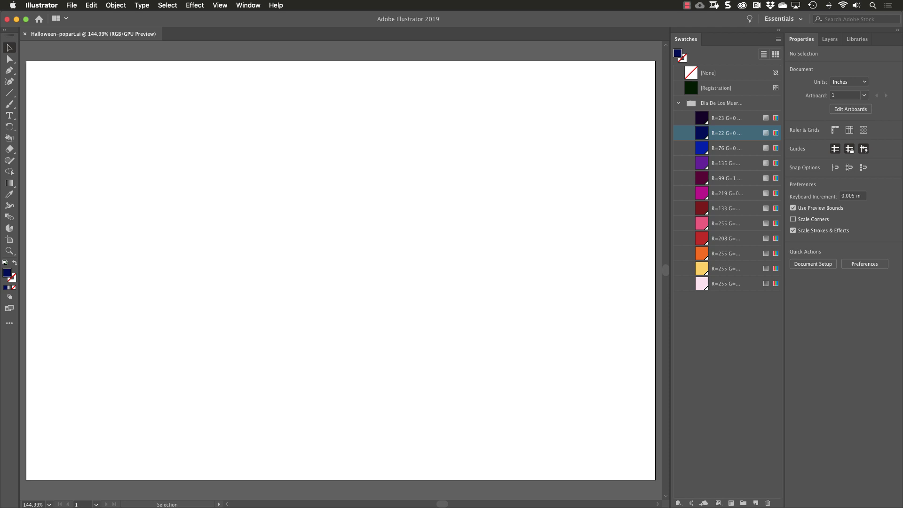
Place portrait-bw.jpg as a linked image at the artboard's top-left corner
{"action": "left_click", "coordinate": [71, 5]}
{"action": "left_click", "coordinate": [71, 6]}
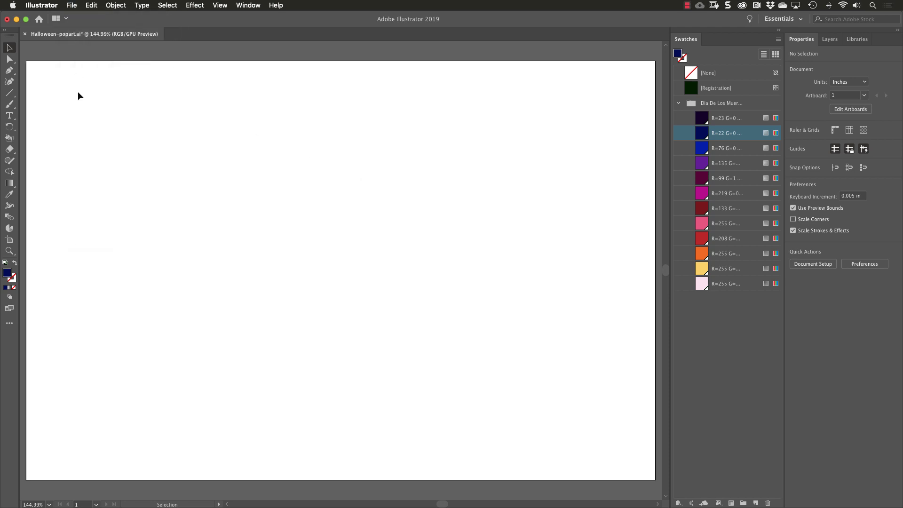
{"action": "left_click", "coordinate": [75, 5]}
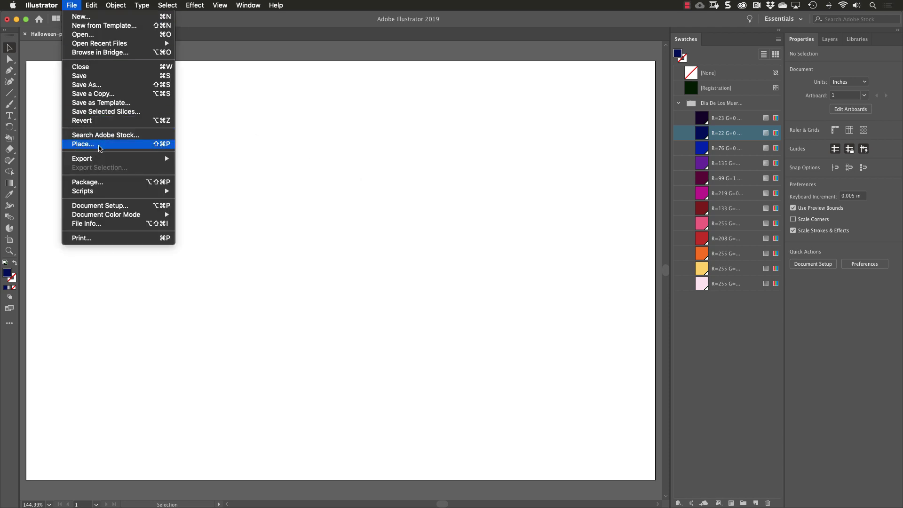
{"action": "left_click", "coordinate": [97, 145]}
{"action": "left_click", "coordinate": [312, 118]}
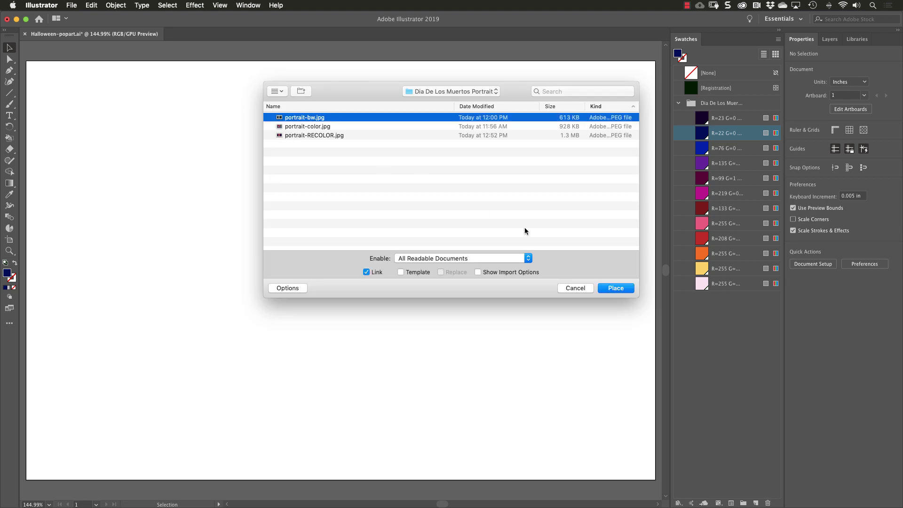
{"action": "left_click", "coordinate": [607, 288]}
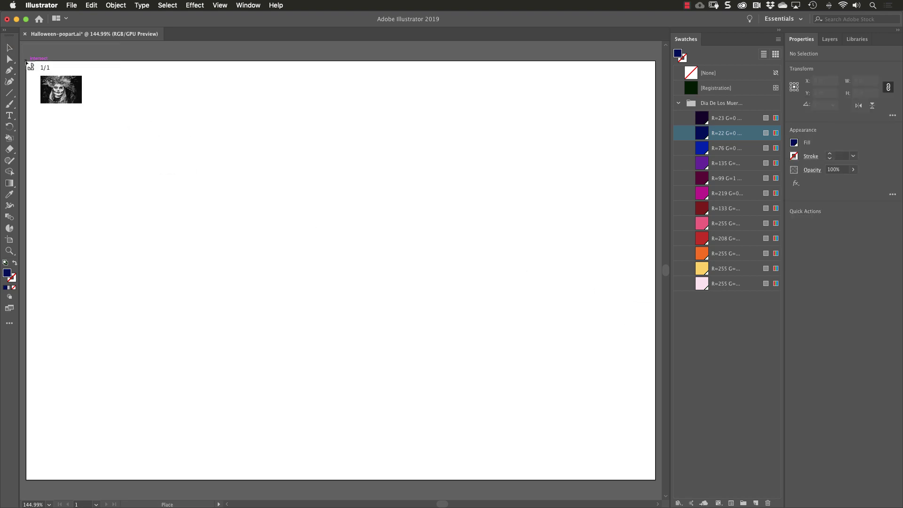
{"action": "left_click", "coordinate": [26, 62]}
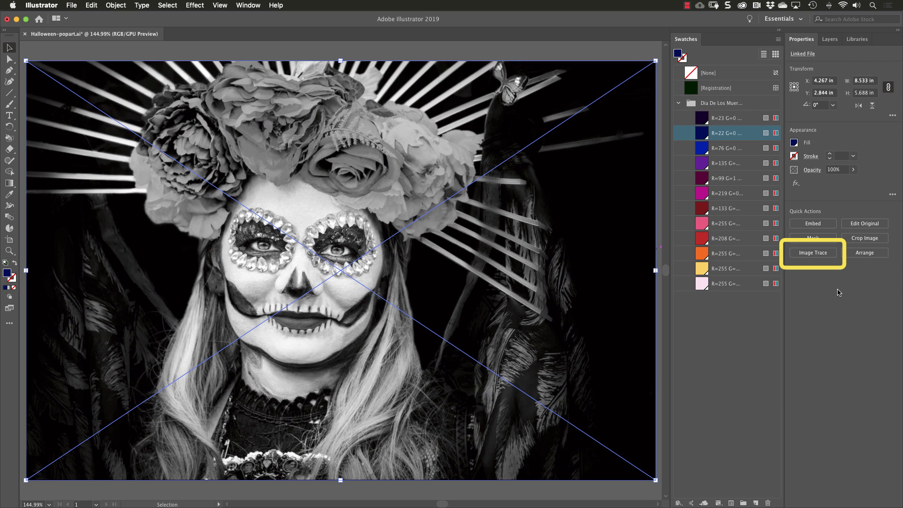
Trace the portrait with the 16 Colors Image Trace preset from the Properties panel
{"action": "left_click", "coordinate": [818, 254]}
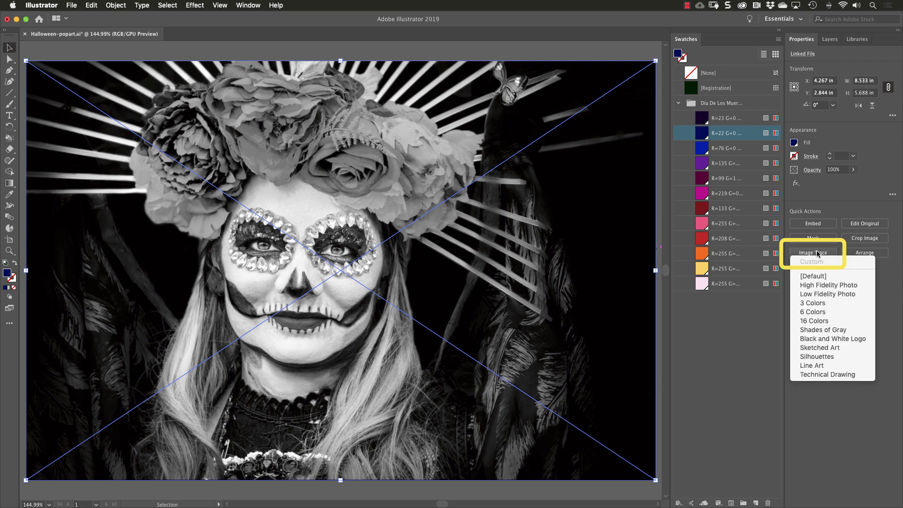
{"action": "left_click", "coordinate": [805, 321]}
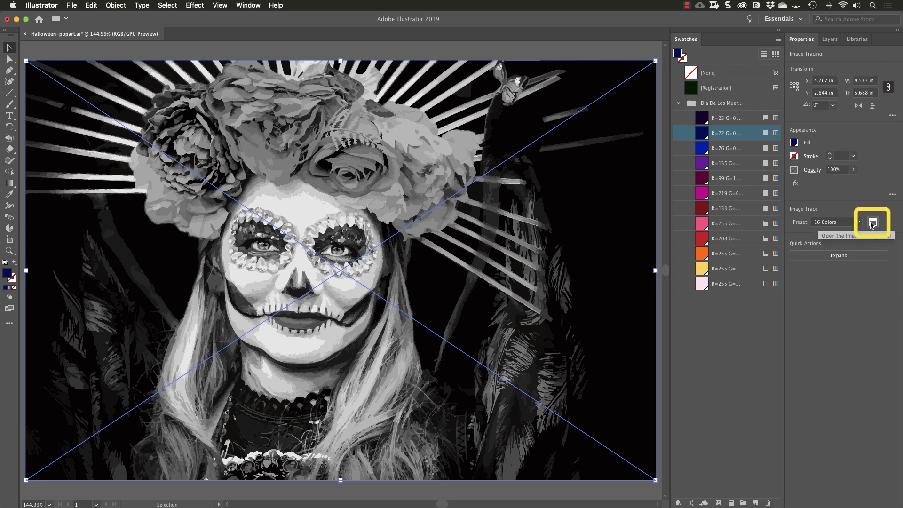
Set the Image Trace colour count to 12, then expand the trace into editable paths
{"action": "left_click", "coordinate": [873, 224]}
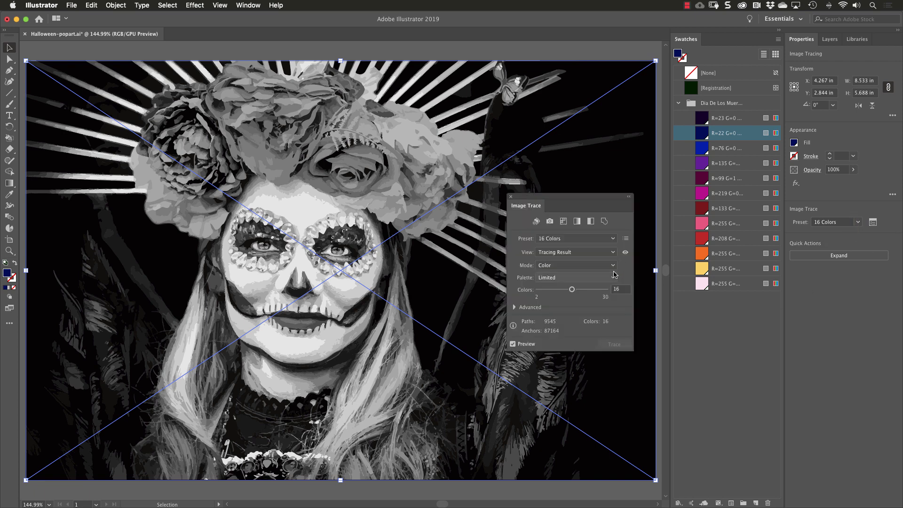
{"action": "left_click", "coordinate": [617, 290]}
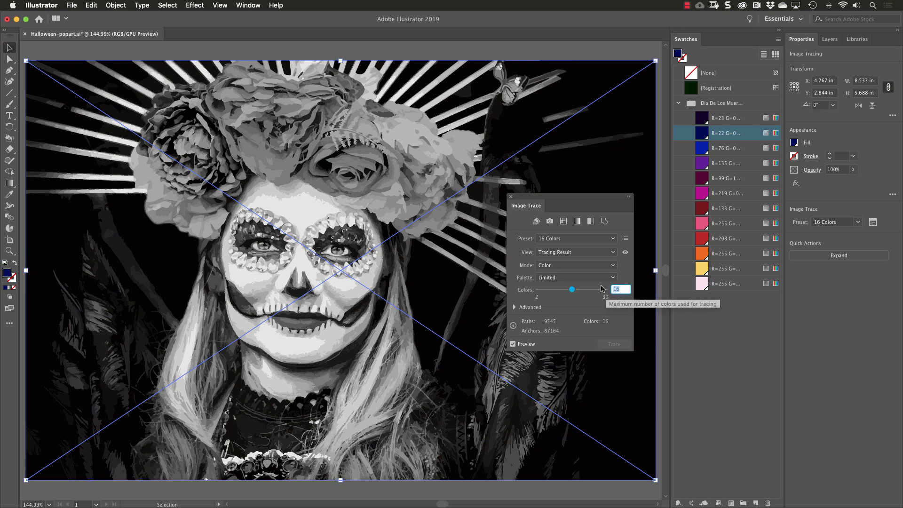
{"action": "type", "text": "12"}
{"action": "key", "text": "Return"}
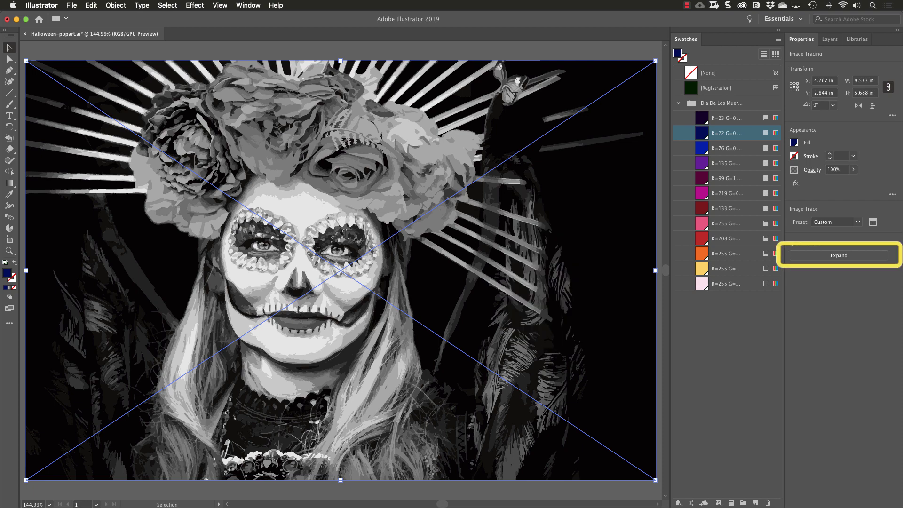
{"action": "left_click", "coordinate": [839, 255]}
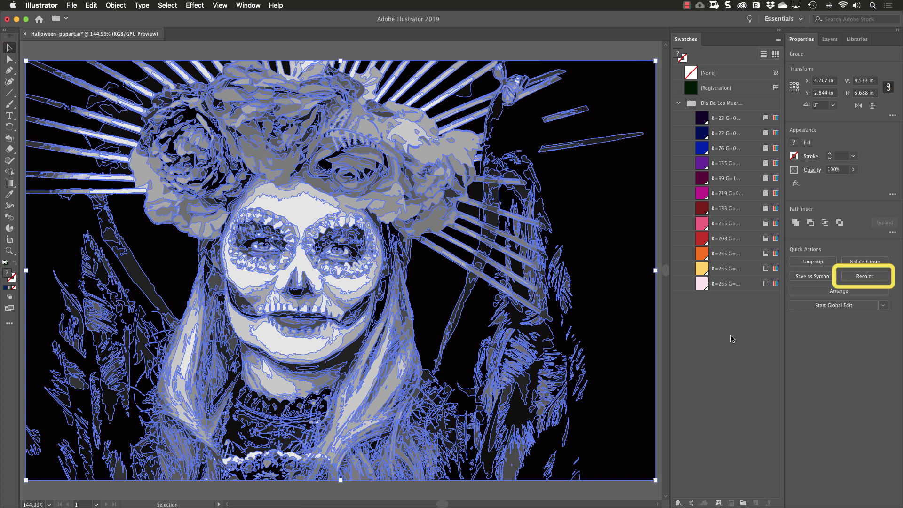
In Recolor's Color Reduction Options, use All colours, sort Lightness dark to light, uncheck White and Black
{"action": "left_click", "coordinate": [866, 277]}
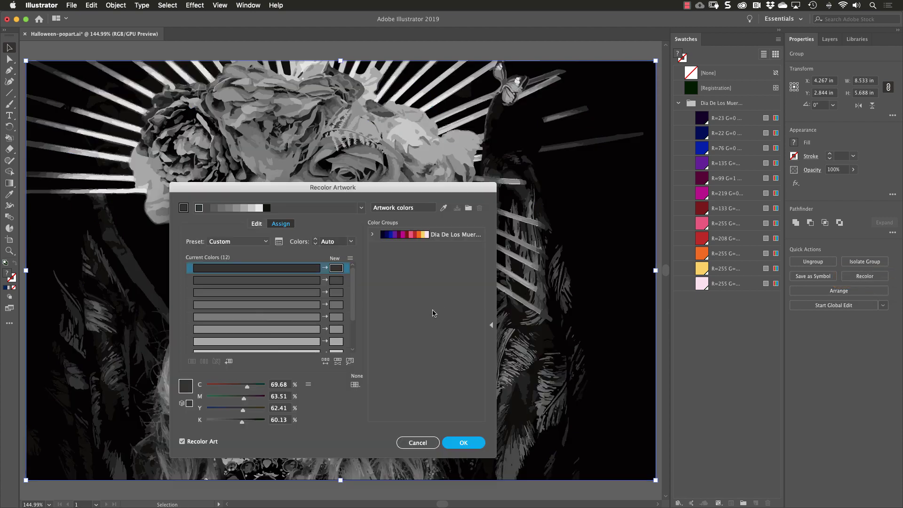
{"action": "left_click", "coordinate": [279, 242]}
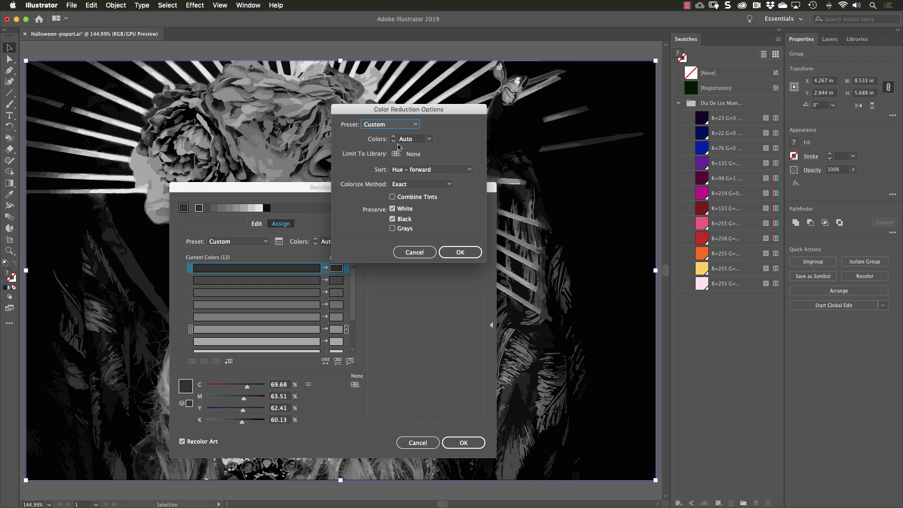
{"action": "left_click", "coordinate": [431, 140]}
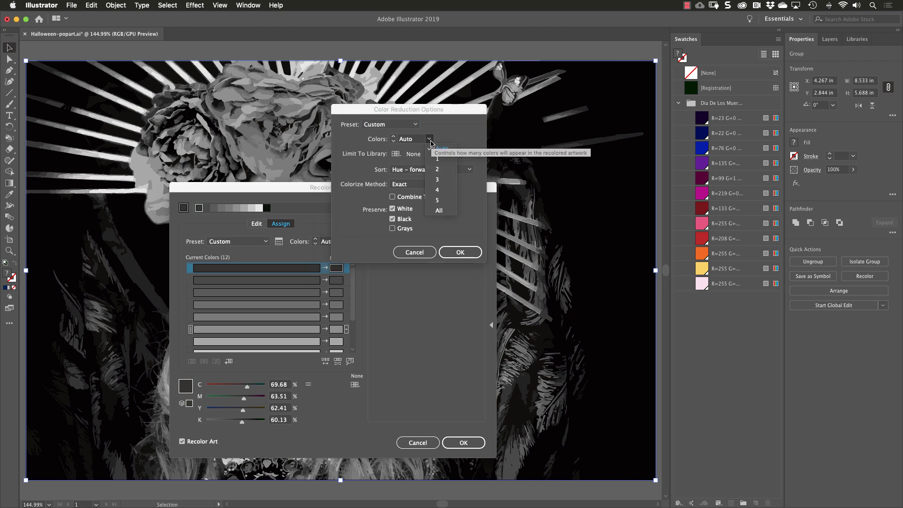
{"action": "left_click", "coordinate": [438, 211]}
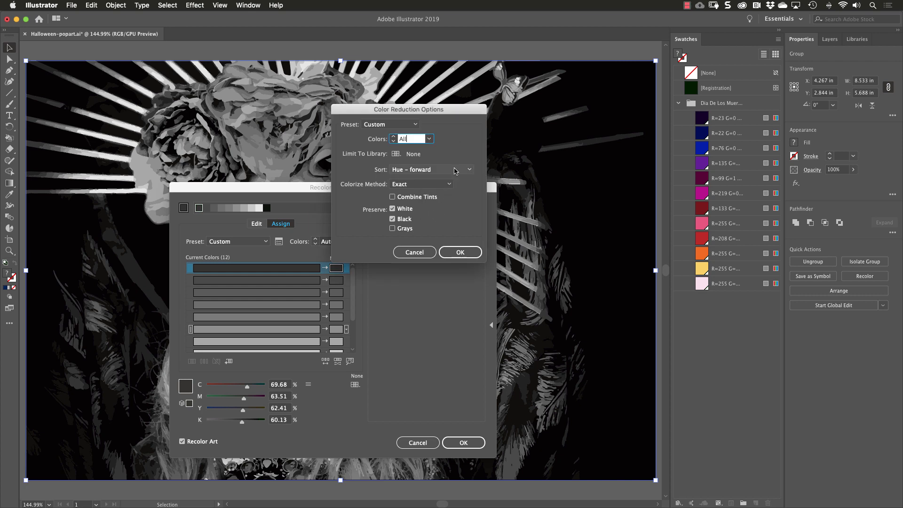
{"action": "left_click", "coordinate": [455, 170]}
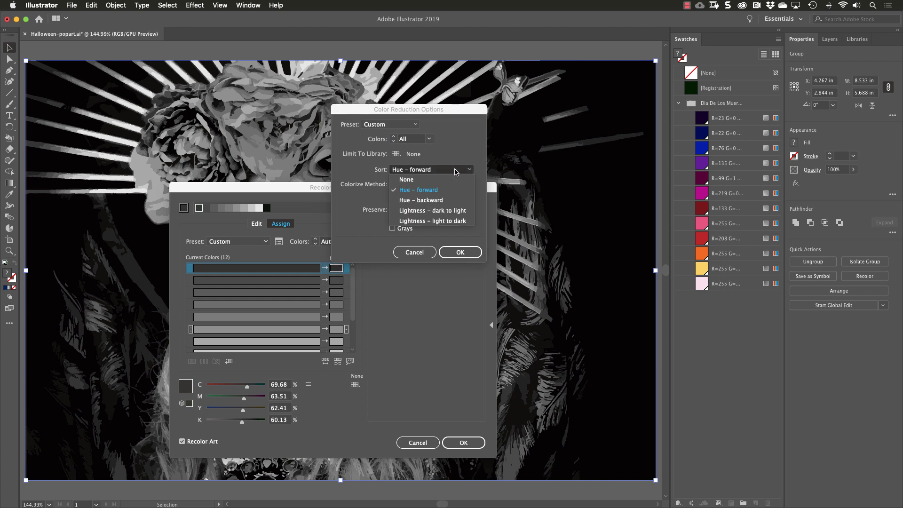
{"action": "left_click", "coordinate": [441, 211]}
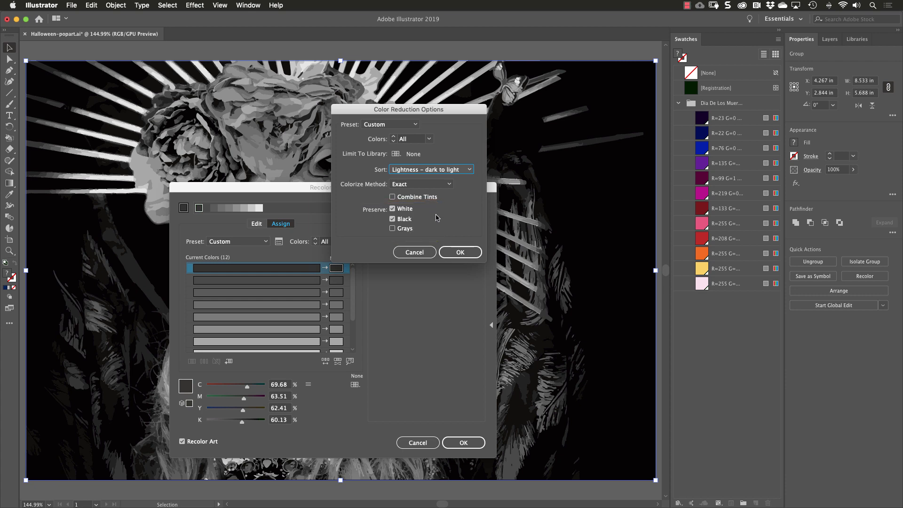
{"action": "left_click", "coordinate": [392, 209]}
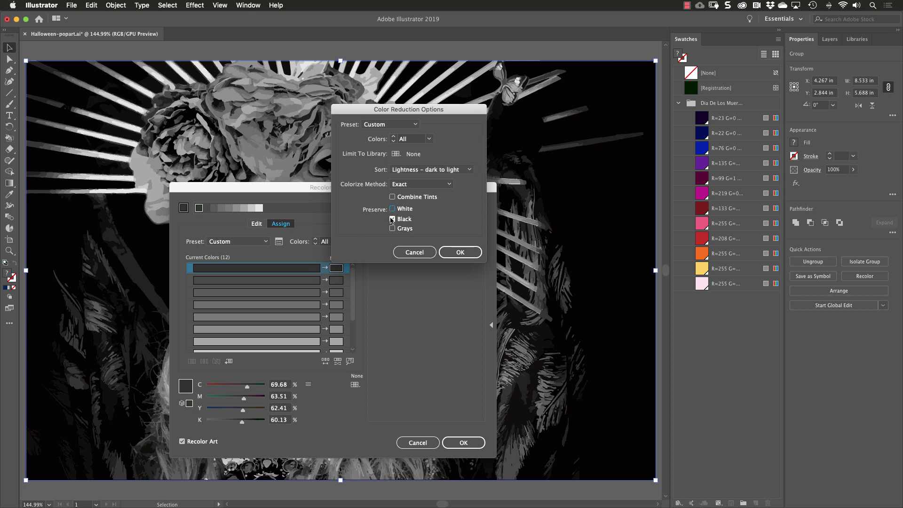
{"action": "left_click", "coordinate": [393, 219]}
{"action": "left_click", "coordinate": [460, 252]}
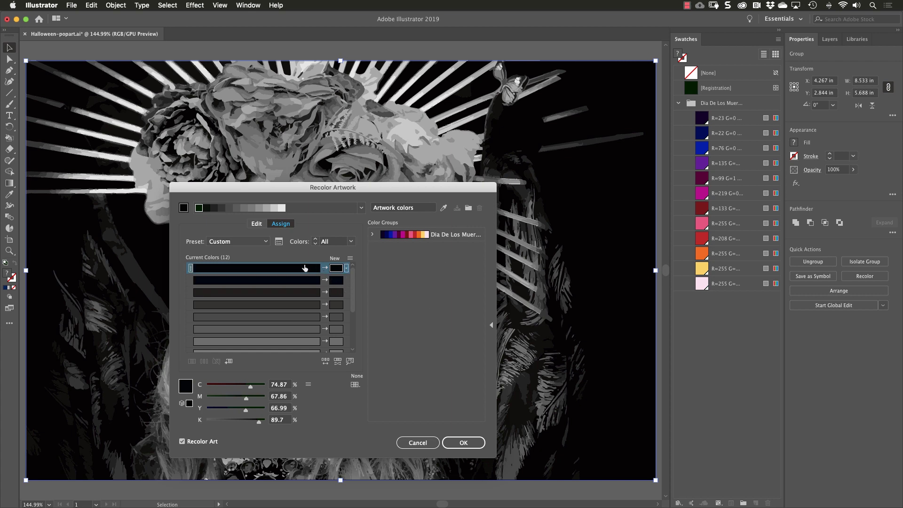
Apply the Dia De Los Muertos colour group in Recolor Artwork and confirm with OK
{"action": "mouse_move", "coordinate": [353, 282]}
{"action": "left_mouse_down"}
{"action": "mouse_move", "coordinate": [352, 334]}
{"action": "mouse_move", "coordinate": [353, 266]}
{"action": "left_mouse_up"}
{"action": "left_click", "coordinate": [397, 237]}
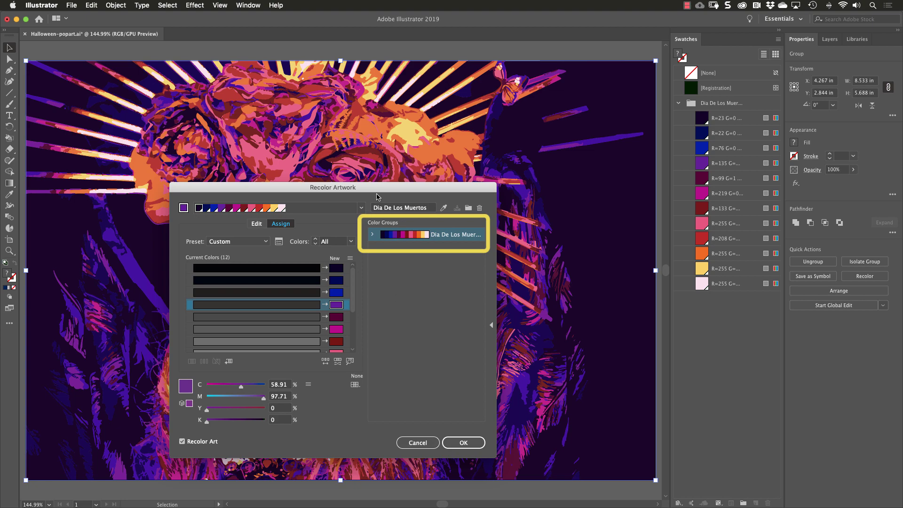
{"action": "left_click_drag", "start_coordinate": [372, 191], "coordinate": [661, 132]}
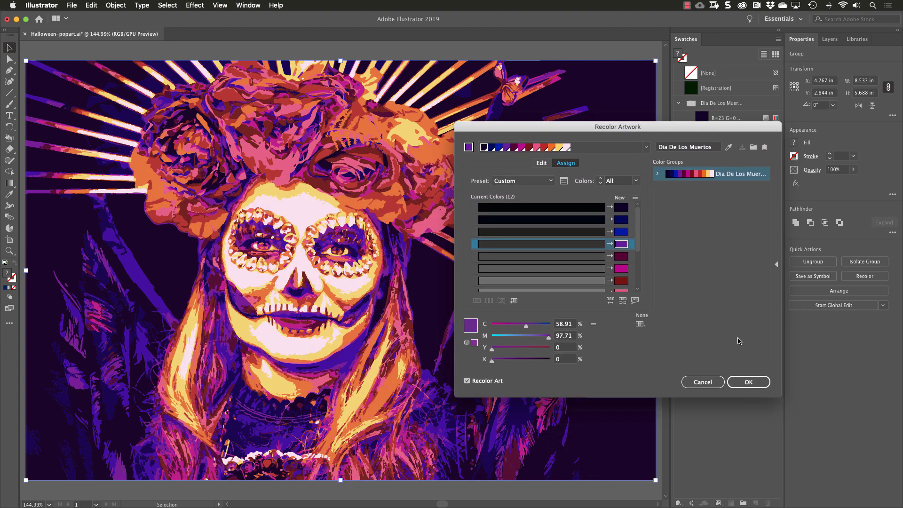
{"action": "left_click", "coordinate": [745, 381]}
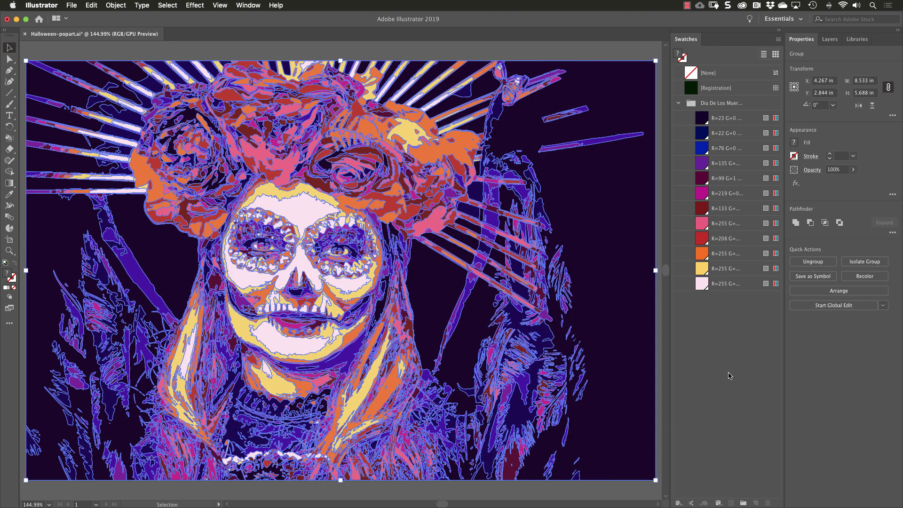
Deselect all and raise the R=133 dark red swatch's HSB brightness from 52 to 65
{"action": "key", "text": "super+shift+a"}
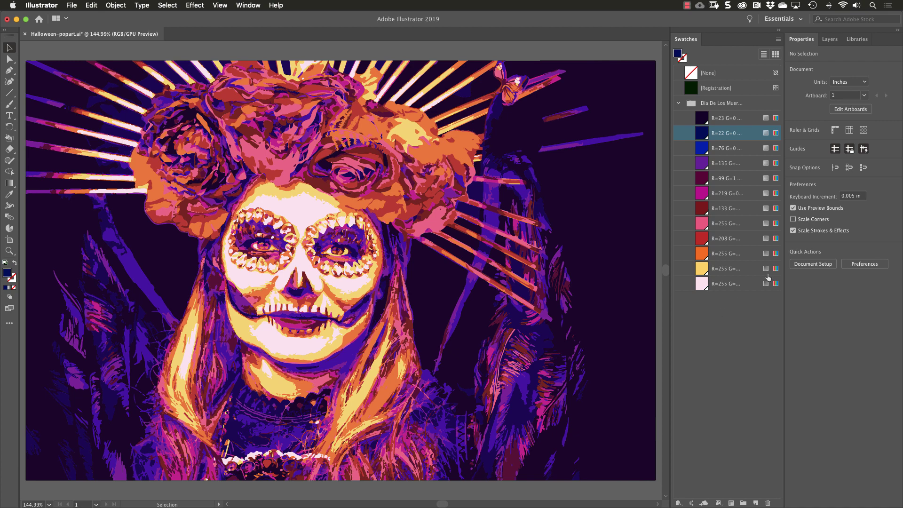
{"action": "double_click", "coordinate": [703, 210]}
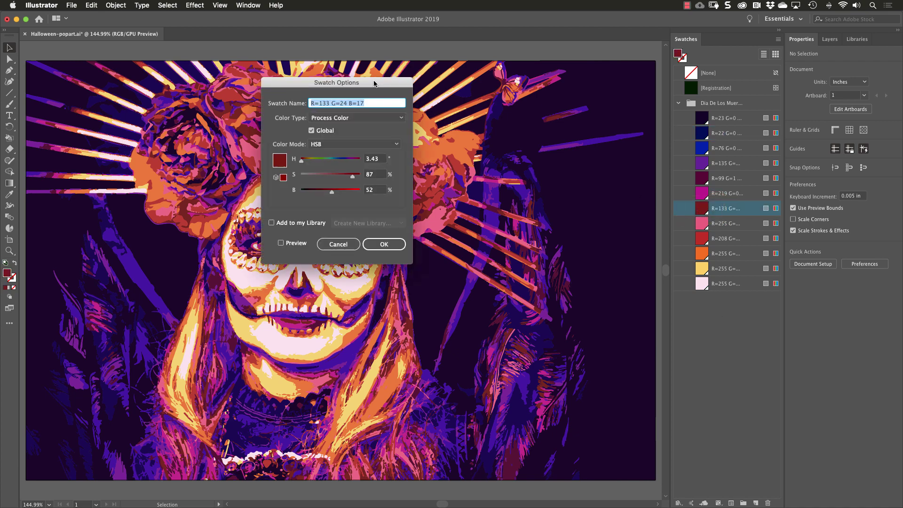
{"action": "left_click_drag", "start_coordinate": [376, 82], "coordinate": [592, 137]}
{"action": "left_click_drag", "start_coordinate": [546, 249], "coordinate": [555, 248]}
{"action": "left_click", "coordinate": [598, 300]}
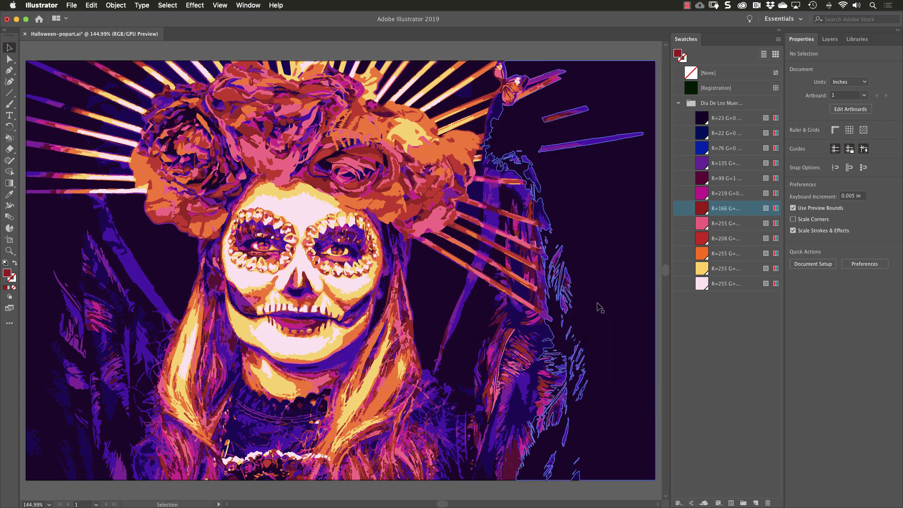